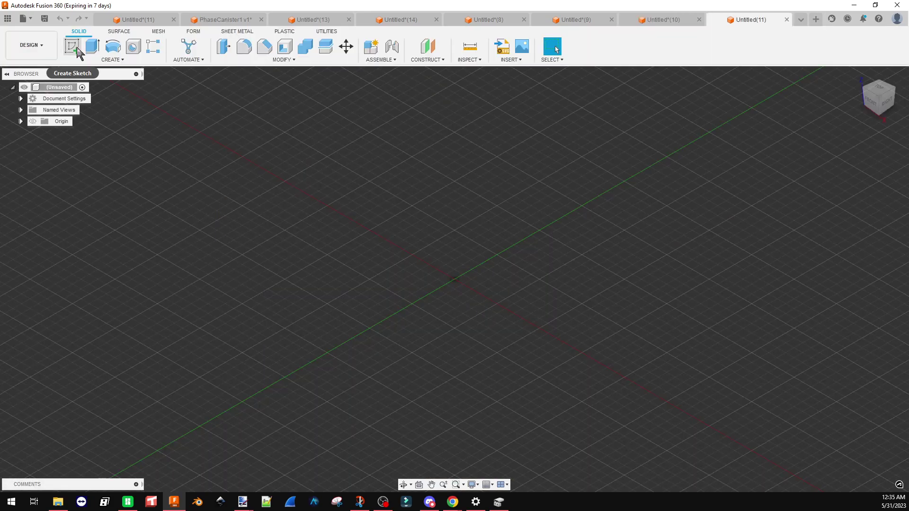
- Create a box about 42 mm long, 77 mm wide and 75 mm high on the ground plane, starting at the origin
{"action": "left_click", "coordinate": [110, 59]}
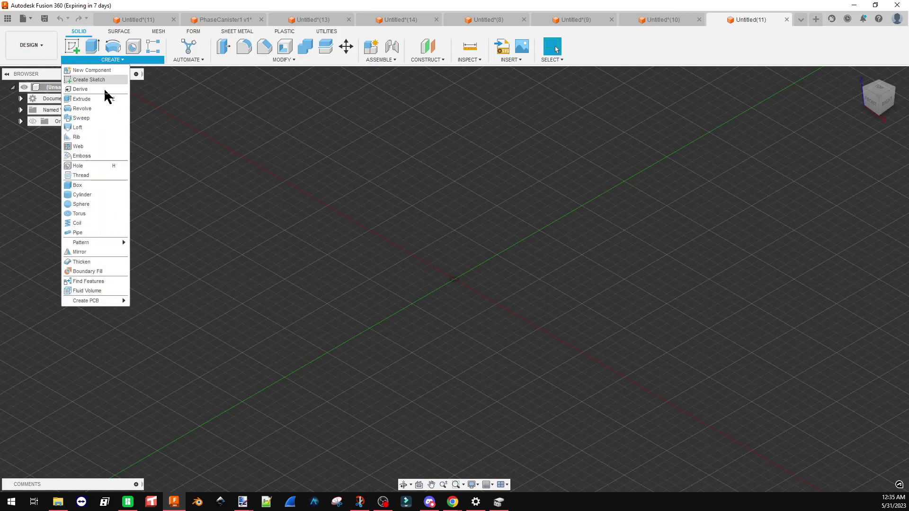
{"action": "left_click", "coordinate": [101, 186]}
{"action": "left_click", "coordinate": [495, 284]}
{"action": "left_click", "coordinate": [455, 281]}
{"action": "left_click", "coordinate": [656, 245]}
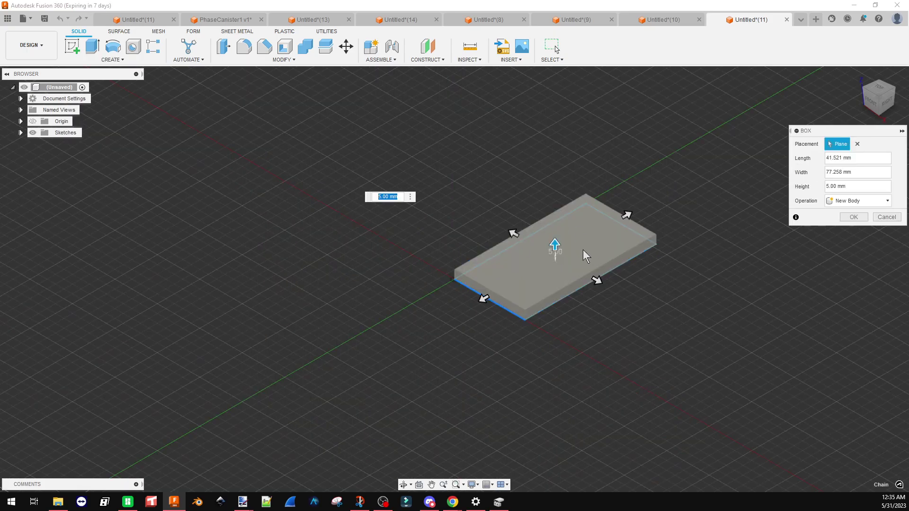
{"action": "left_click_drag", "start_coordinate": [555, 245], "coordinate": [554, 106]}
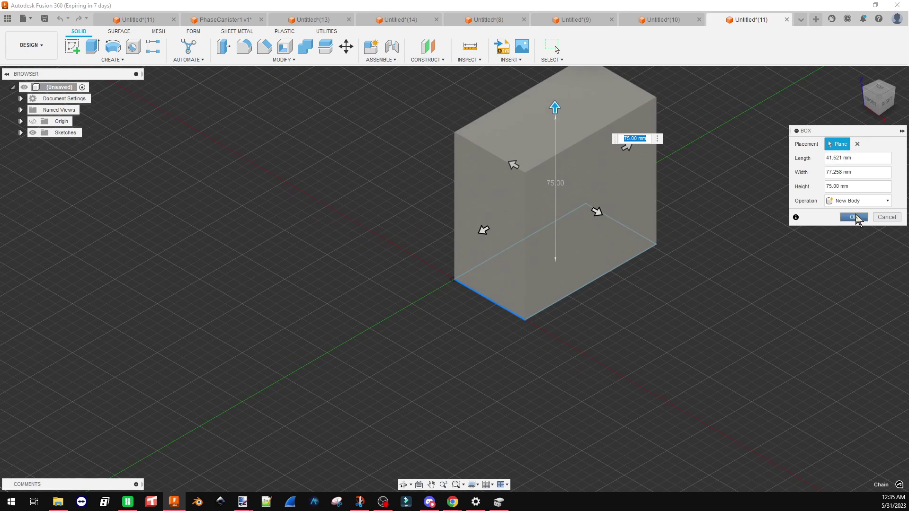
{"action": "left_click", "coordinate": [854, 217]}
{"action": "right_click", "coordinate": [261, 285]}
{"action": "key", "text": "Escape"}
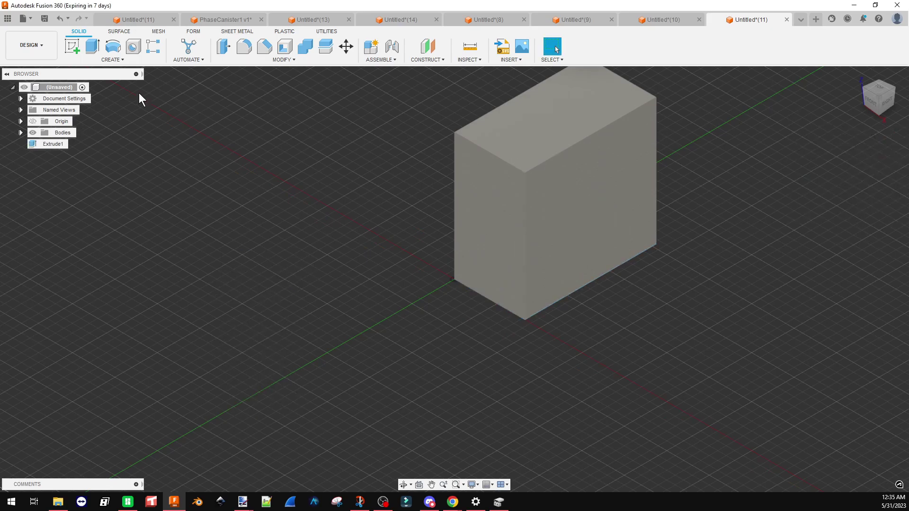
- Create a cylinder about 108 mm in diameter and 70 mm high on the ground plane beside the box
{"action": "left_click", "coordinate": [111, 60]}
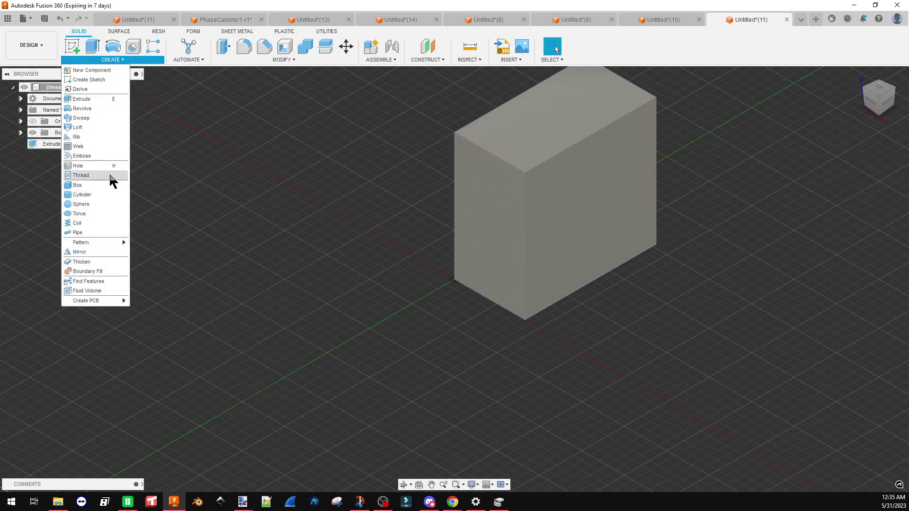
{"action": "left_click", "coordinate": [108, 195]}
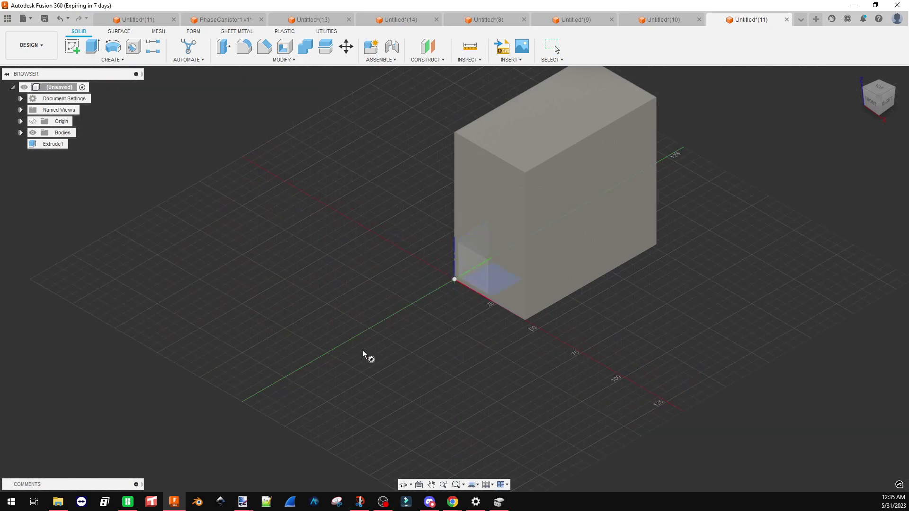
{"action": "left_click", "coordinate": [346, 337]}
{"action": "left_click", "coordinate": [293, 245]}
{"action": "left_click", "coordinate": [325, 318]}
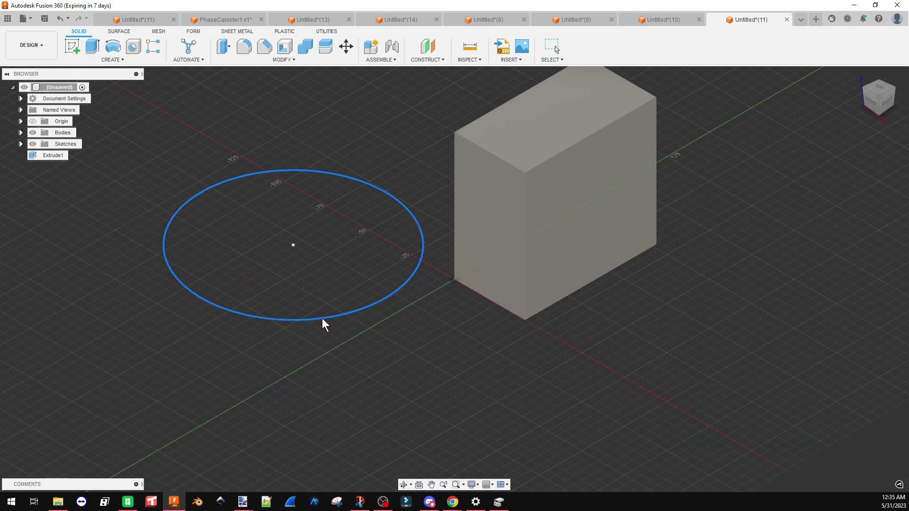
{"action": "left_click_drag", "start_coordinate": [290, 176], "coordinate": [309, 109]}
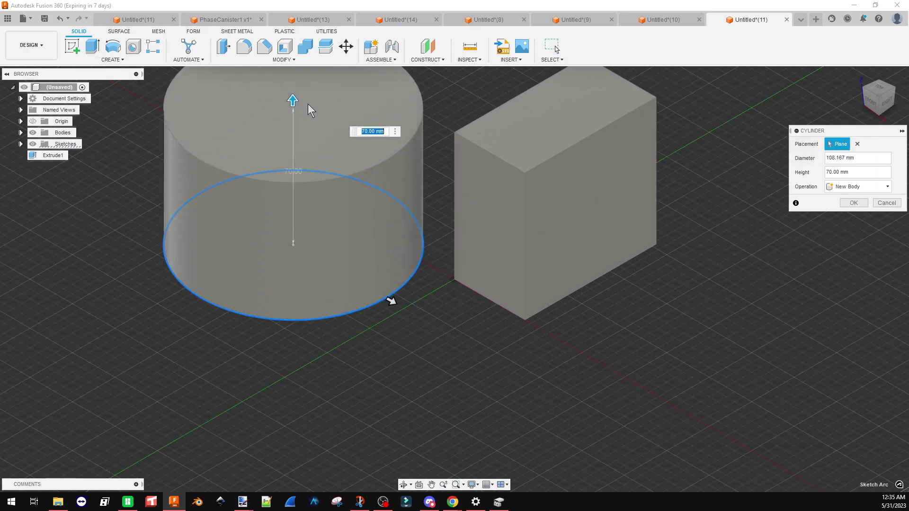
{"action": "left_click", "coordinate": [862, 203]}
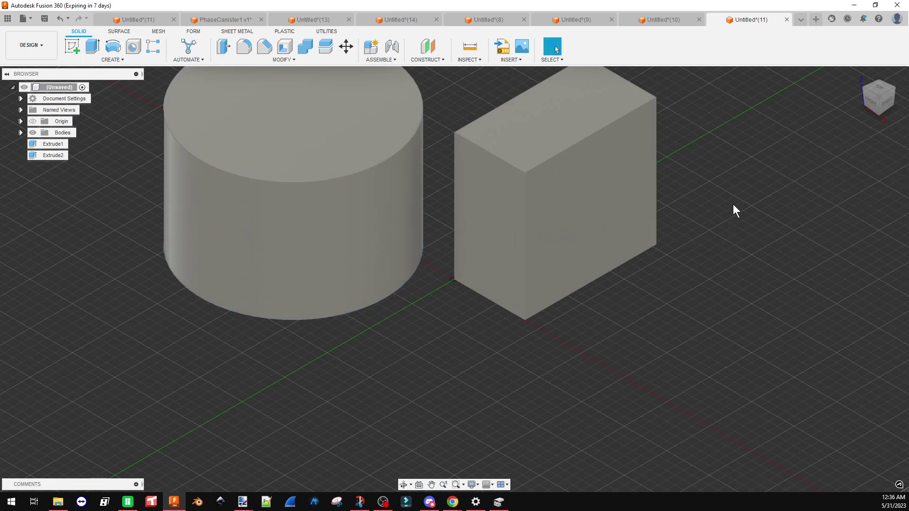
- Open the Appearance settings beside the bodies and start editing the ABS (White) appearance used in this design
{"action": "key", "text": "a"}
{"action": "left_click_drag", "start_coordinate": [646, 104], "coordinate": [757, 105]}
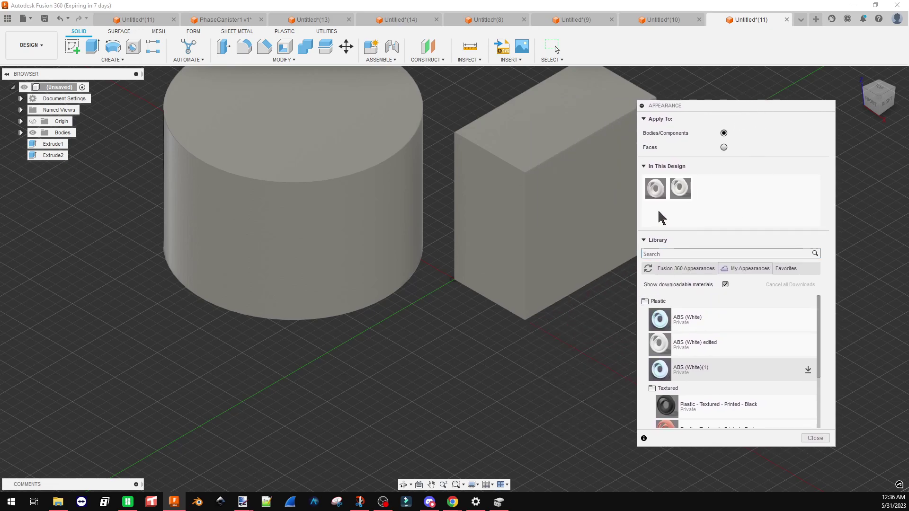
{"action": "left_click_drag", "start_coordinate": [712, 109], "coordinate": [602, 105]}
{"action": "scroll", "coordinate": [190, 295], "scroll_direction": "down", "scroll_amount": 5}
{"action": "scroll", "coordinate": [359, 235], "scroll_direction": "up", "scroll_amount": 5}
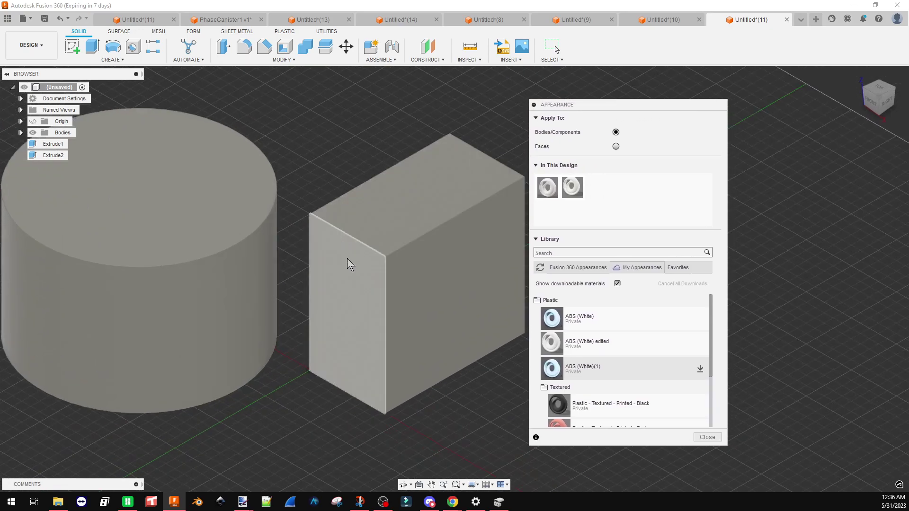
{"action": "right_click", "coordinate": [551, 187]}
{"action": "left_click", "coordinate": [574, 193]}
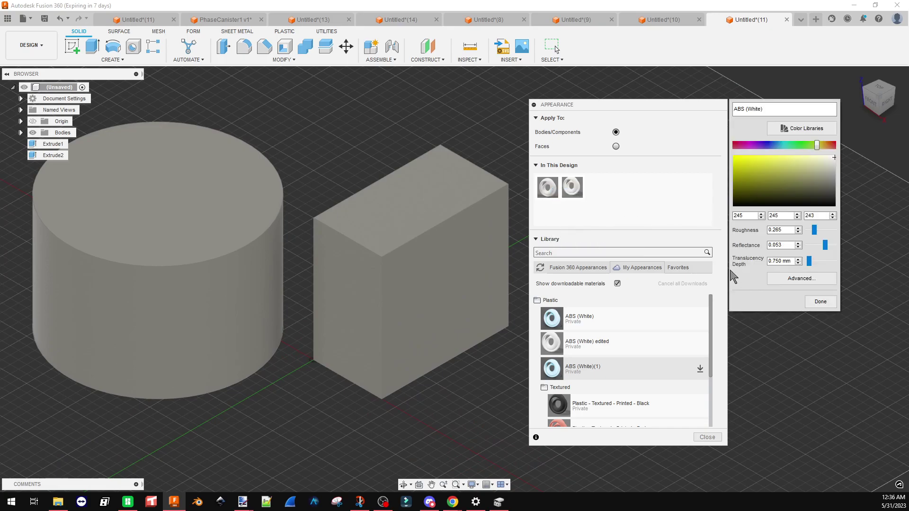
- Change the ABS (White) appearance's colour to RGB 247, 247, 247
{"action": "left_click", "coordinate": [816, 158]}
{"action": "left_click", "coordinate": [829, 158]}
{"action": "left_click", "coordinate": [835, 159]}
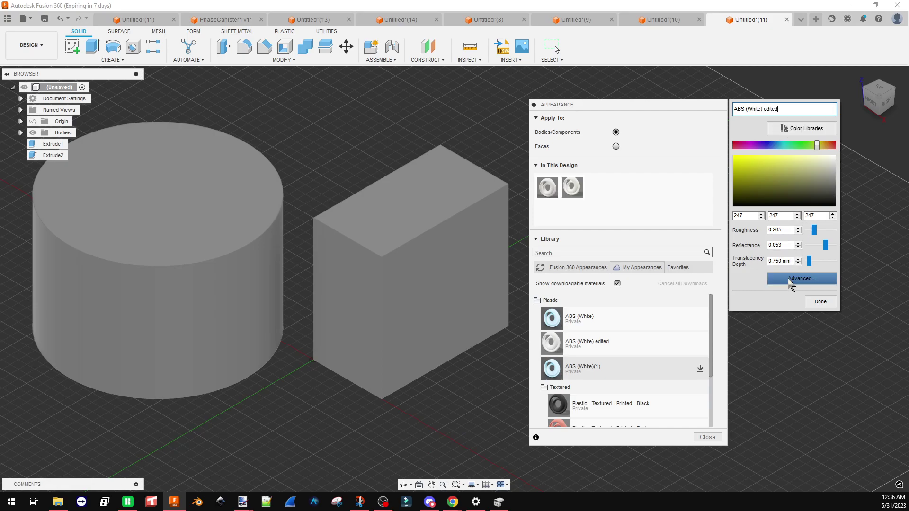
- Enable Relief Pattern (Bump) in the appearance's advanced settings and load the image Screenshot (62)InvertedC1 from Downloads
{"action": "left_click", "coordinate": [788, 278]}
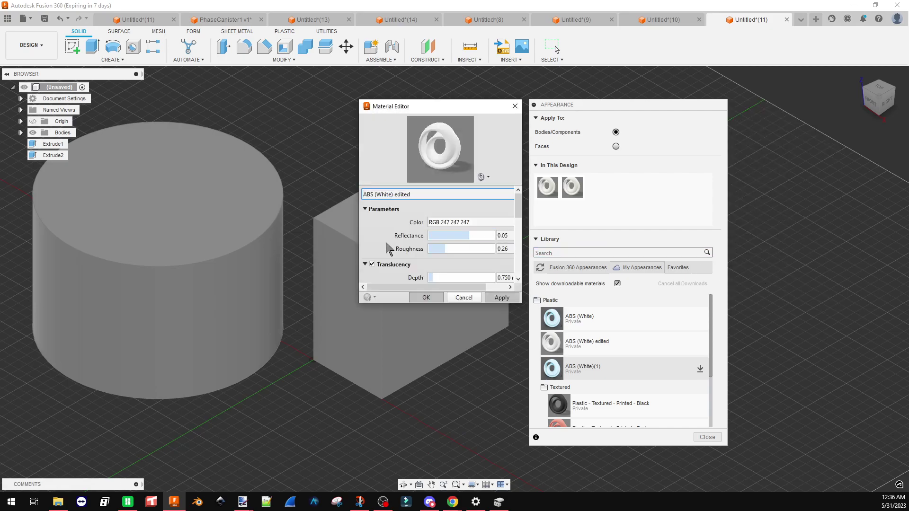
{"action": "scroll", "coordinate": [518, 223], "scroll_direction": "down", "scroll_amount": 3}
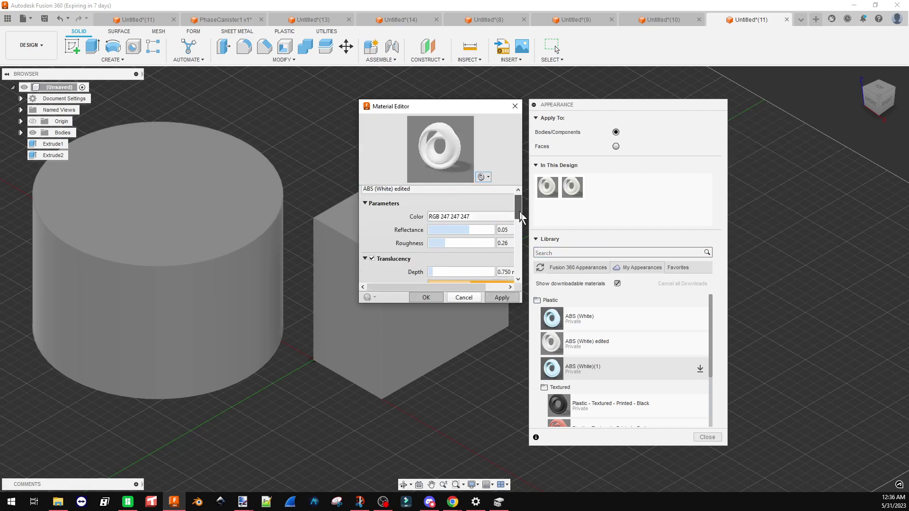
{"action": "scroll", "coordinate": [523, 226], "scroll_direction": "down", "scroll_amount": 6}
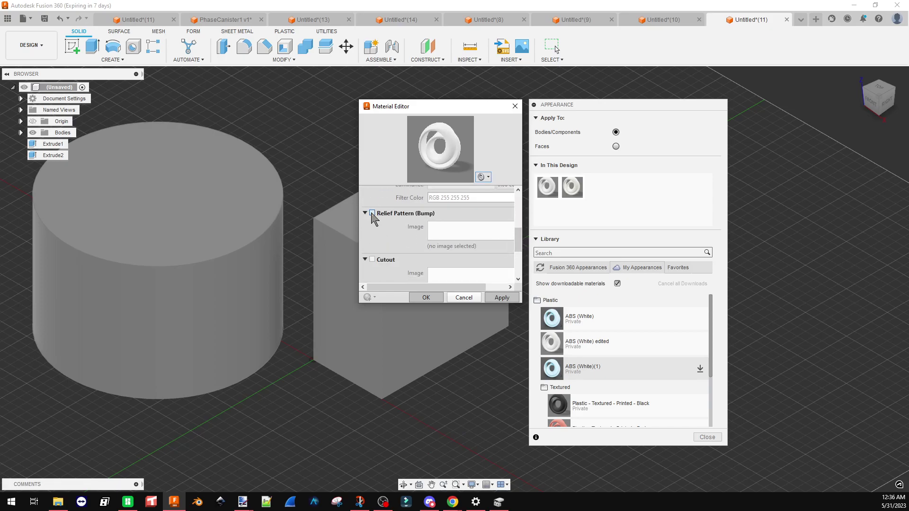
{"action": "left_click", "coordinate": [401, 227]}
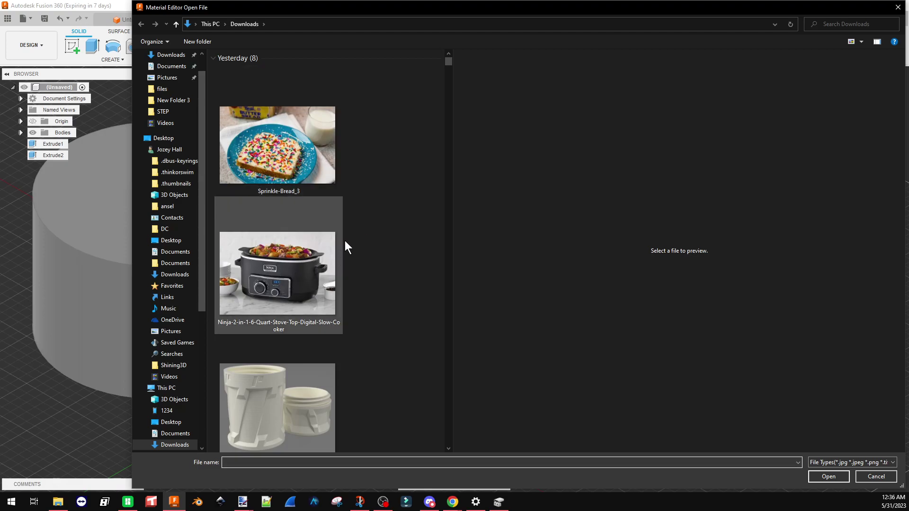
{"action": "left_click_drag", "start_coordinate": [448, 64], "coordinate": [448, 70]}
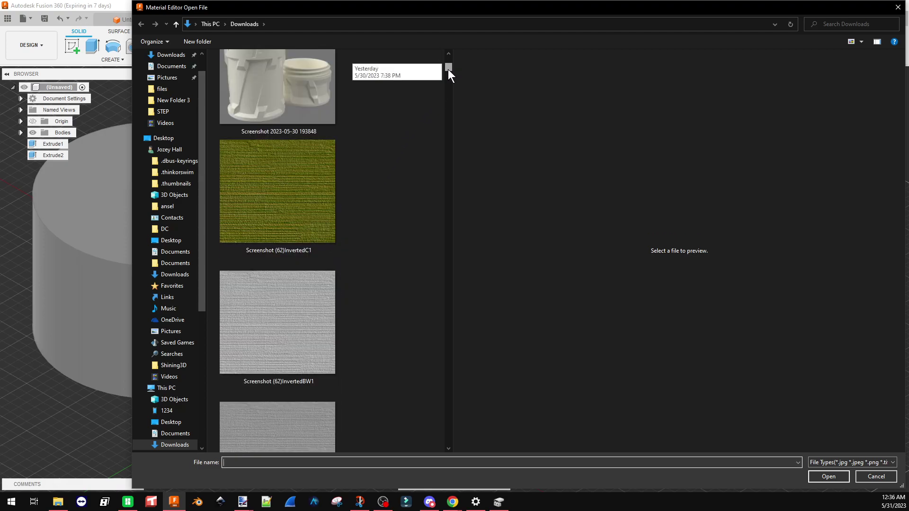
{"action": "left_click", "coordinate": [234, 205]}
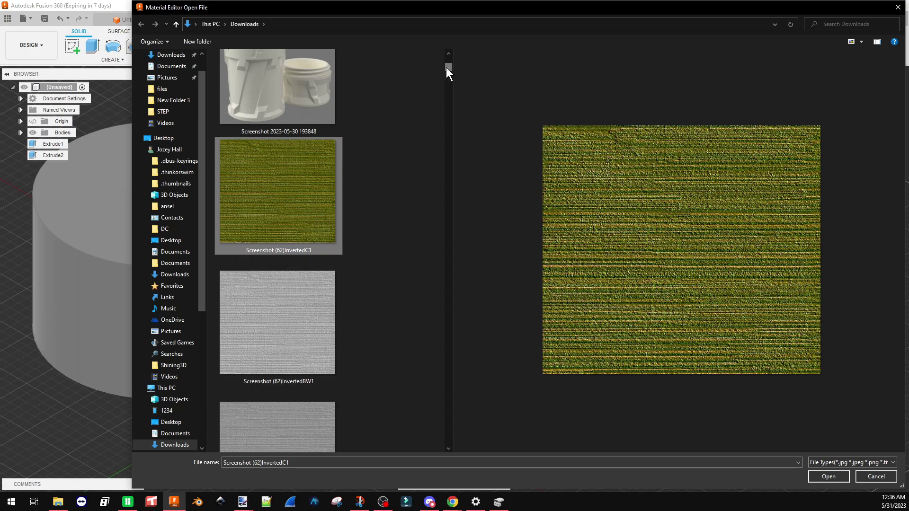
{"action": "left_click_drag", "start_coordinate": [446, 67], "coordinate": [447, 69]}
{"action": "left_click", "coordinate": [311, 175]}
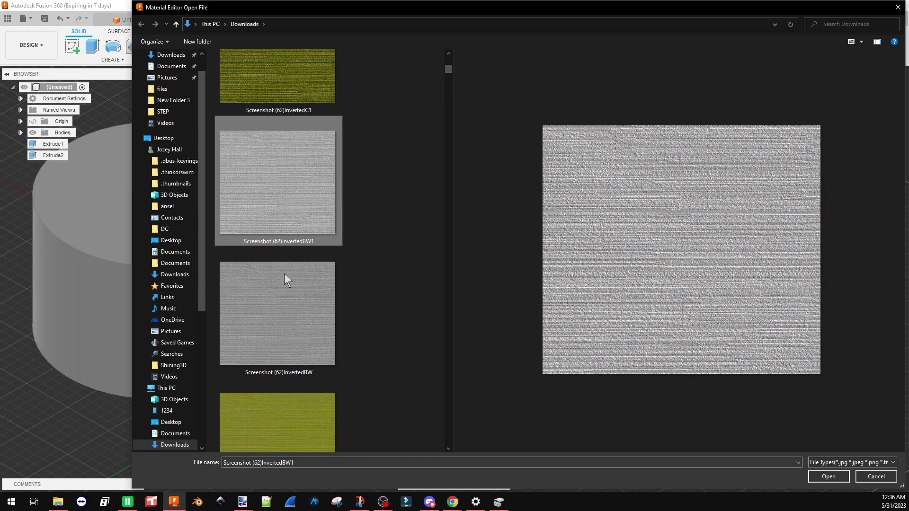
{"action": "left_click", "coordinate": [275, 319]}
{"action": "left_click", "coordinate": [289, 89]}
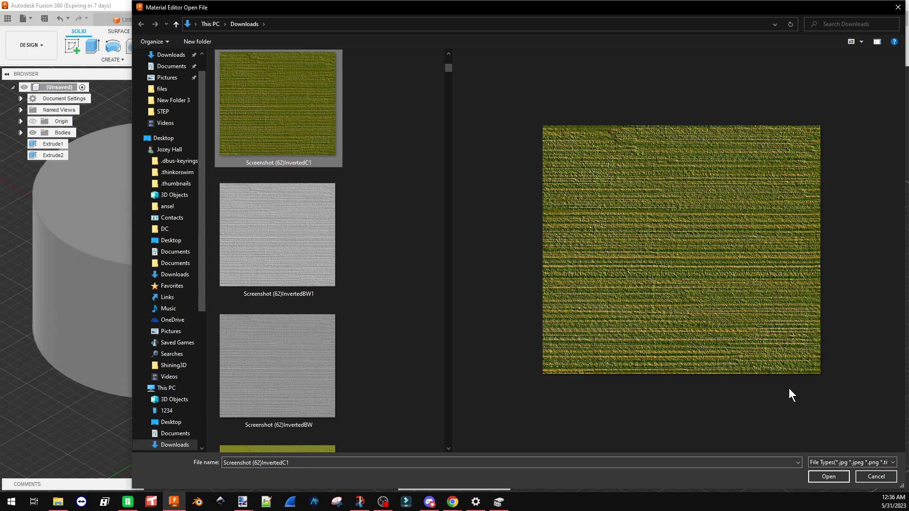
{"action": "left_click", "coordinate": [829, 477]}
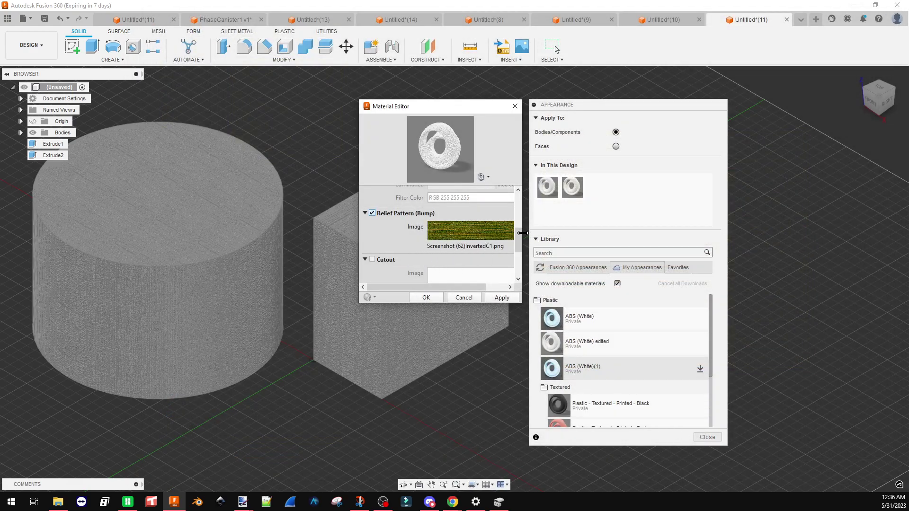
- Widen the Material Editor, open the relief pattern image for editing, and enlarge and reposition the Texture Editor to expose its scale settings
{"action": "left_click_drag", "start_coordinate": [414, 288], "coordinate": [434, 289]}
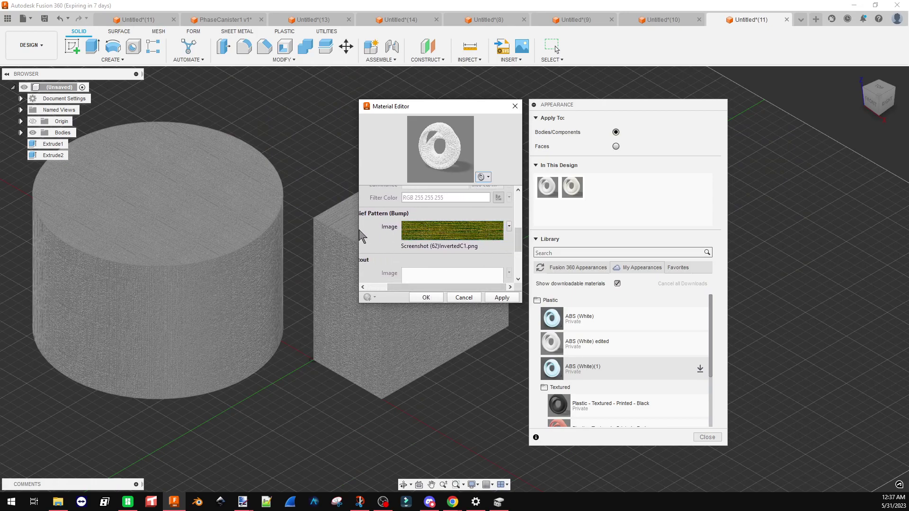
{"action": "left_click_drag", "start_coordinate": [358, 230], "coordinate": [318, 233]}
{"action": "left_click", "coordinate": [509, 226]}
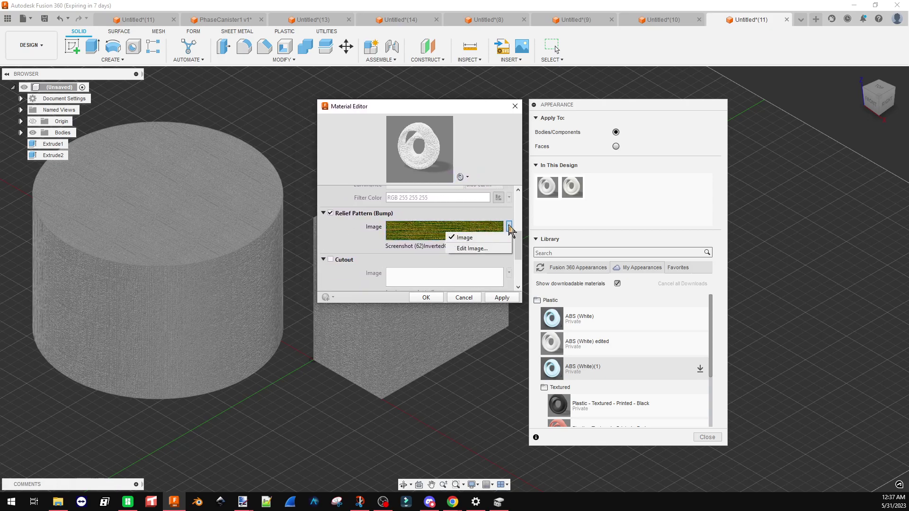
{"action": "left_click", "coordinate": [499, 249]}
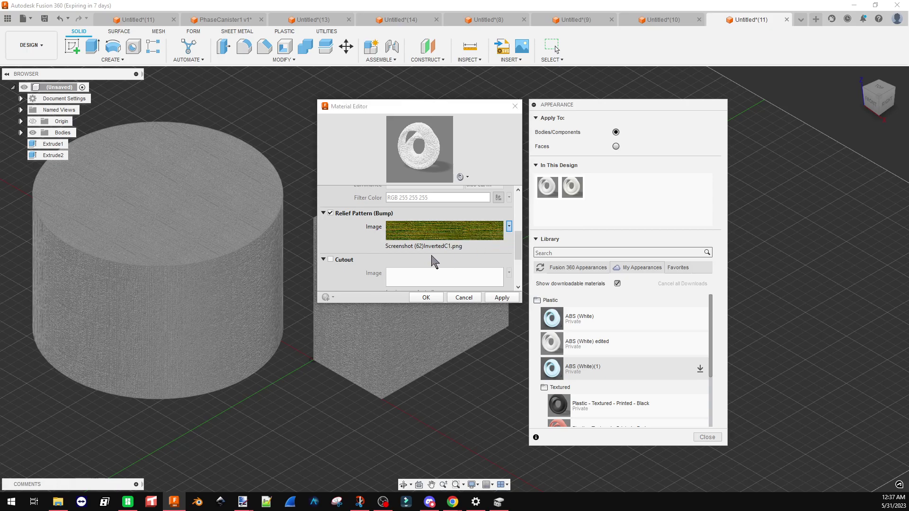
{"action": "scroll", "coordinate": [561, 439], "scroll_direction": "down", "scroll_amount": 2}
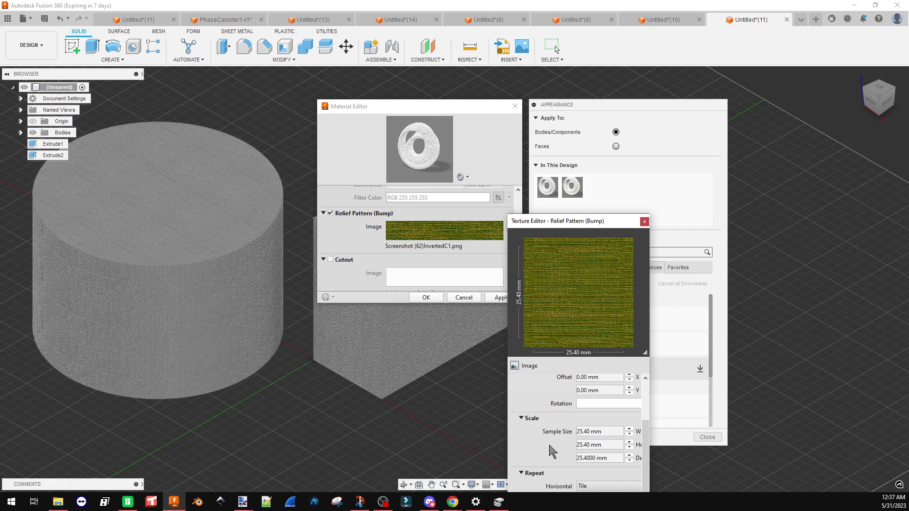
{"action": "left_click_drag", "start_coordinate": [506, 461], "coordinate": [440, 438]}
{"action": "left_click_drag", "start_coordinate": [581, 222], "coordinate": [681, 81]}
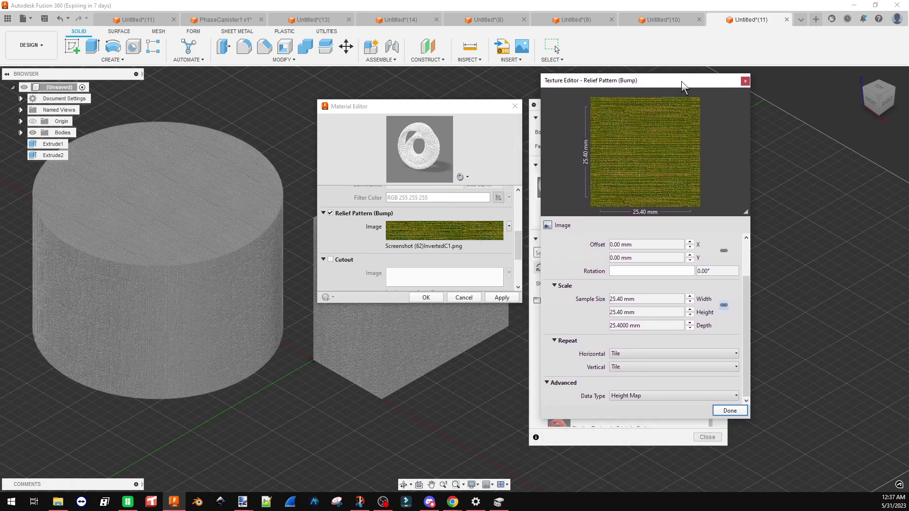
- Set the relief pattern's sample depth to 5.4 mm, apply the material changes and close both editors
{"action": "left_click", "coordinate": [661, 324]}
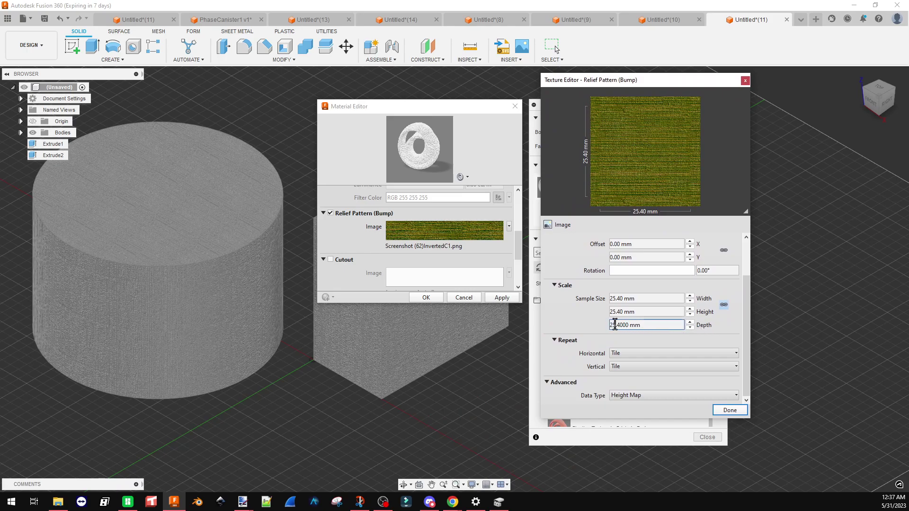
{"action": "scroll", "coordinate": [171, 282], "scroll_direction": "up", "scroll_amount": 8}
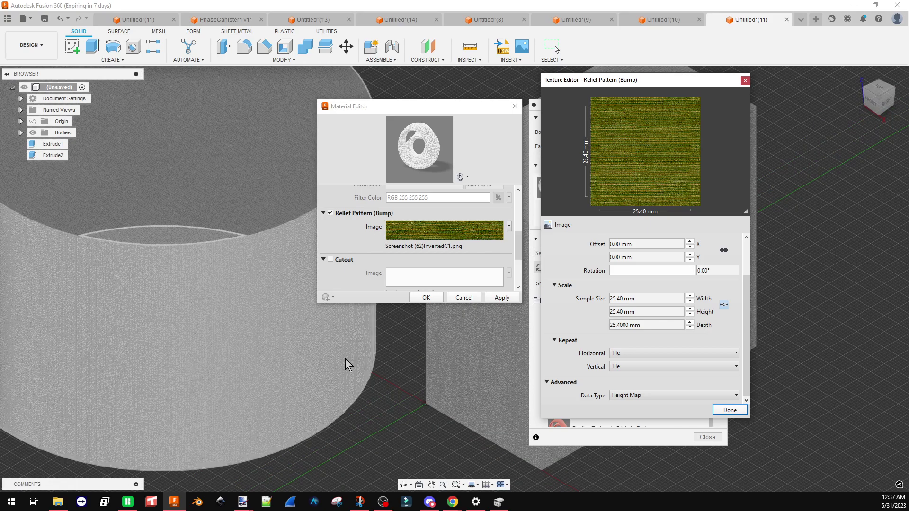
{"action": "left_click", "coordinate": [612, 325]}
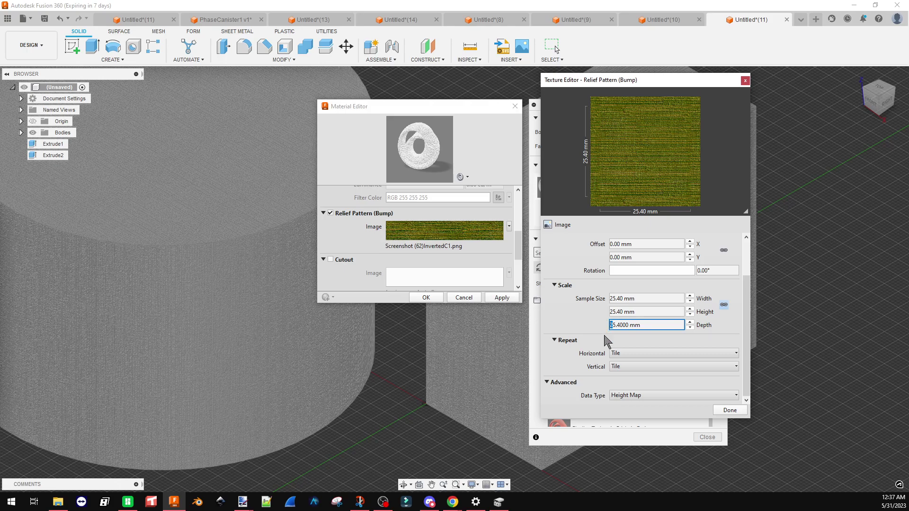
{"action": "key", "text": "Return"}
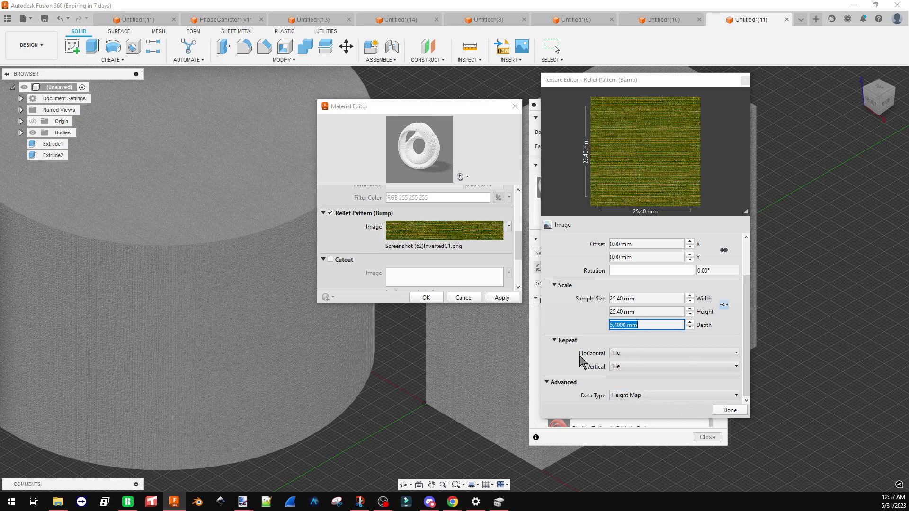
{"action": "left_click", "coordinate": [647, 325]}
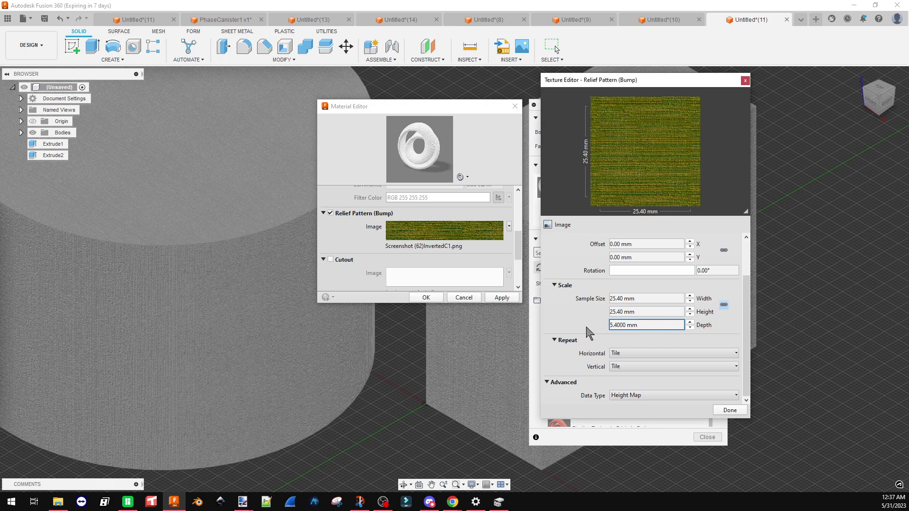
{"action": "left_click_drag", "start_coordinate": [651, 310], "coordinate": [617, 310]}
{"action": "left_click", "coordinate": [642, 296]}
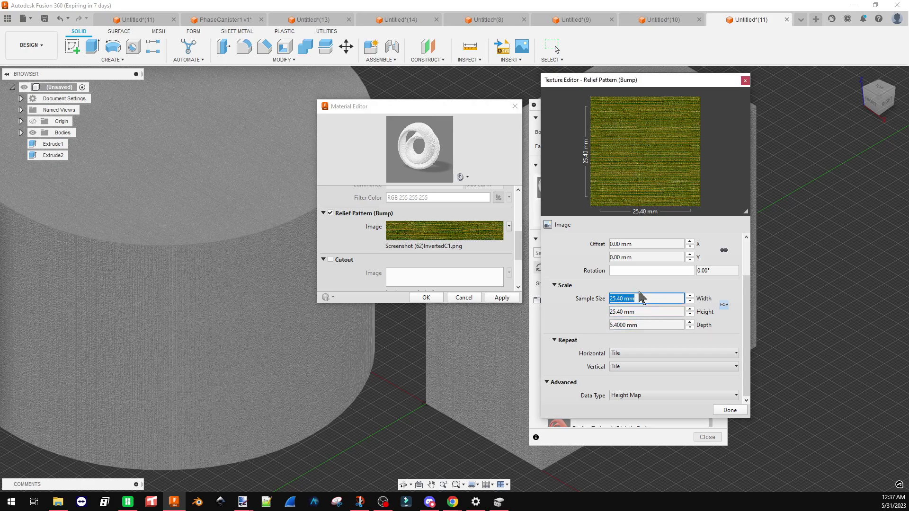
{"action": "left_click", "coordinate": [725, 412]}
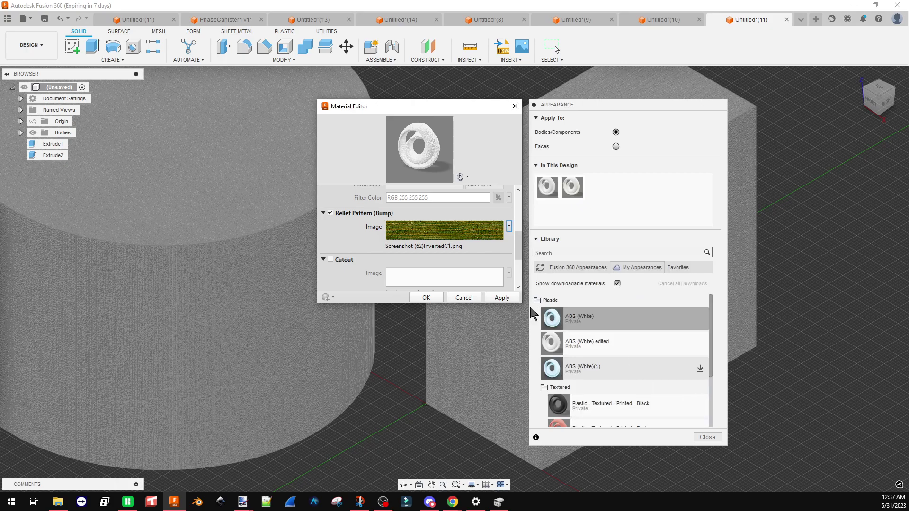
{"action": "left_click", "coordinate": [496, 298]}
{"action": "left_click", "coordinate": [464, 298]}
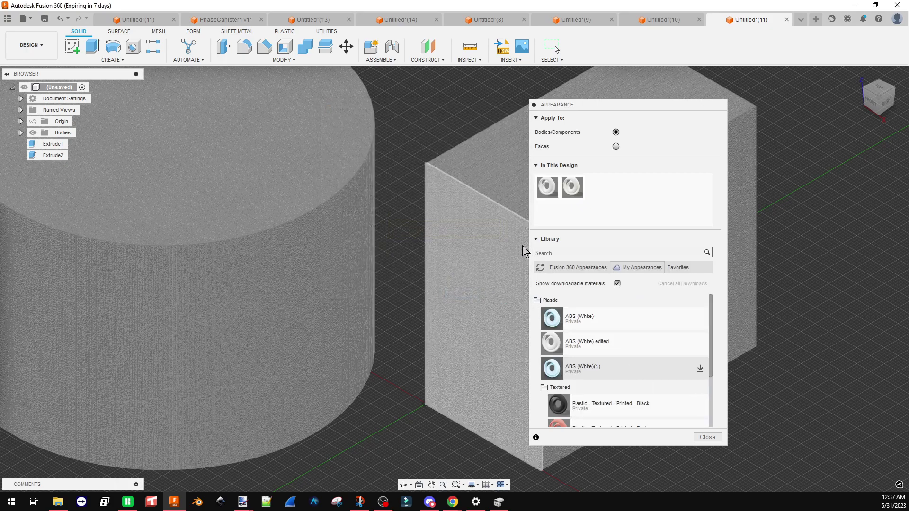
- Edit the ABS (White) edited appearance to scale 74, rotation 90 and translucency depth 0 mm
{"action": "right_click", "coordinate": [545, 192]}
{"action": "left_click", "coordinate": [563, 197]}
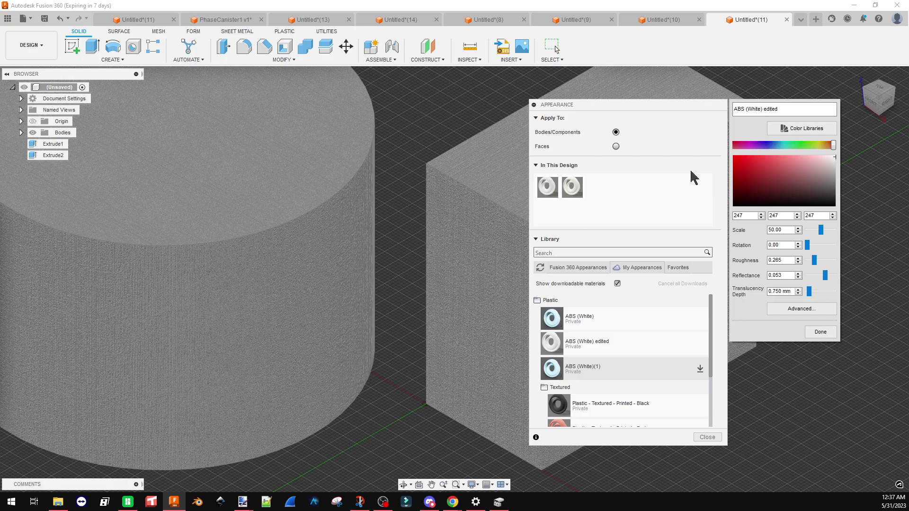
{"action": "left_click_drag", "start_coordinate": [823, 230], "coordinate": [828, 232]}
{"action": "left_click", "coordinate": [808, 247]}
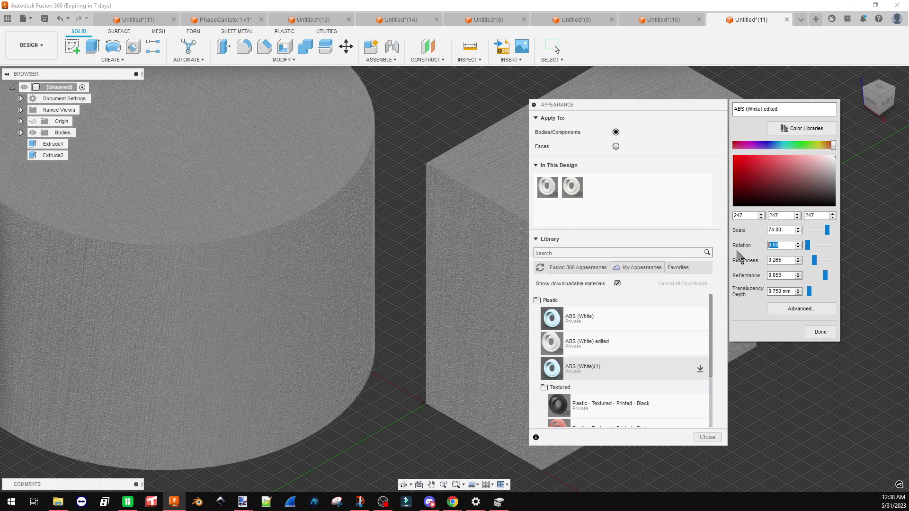
{"action": "type", "text": "90"}
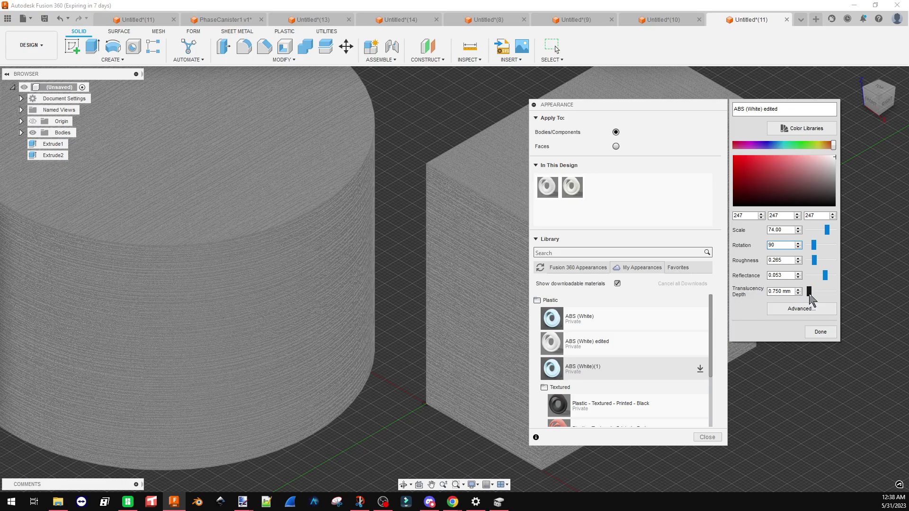
{"action": "left_click_drag", "start_coordinate": [811, 291], "coordinate": [806, 292]}
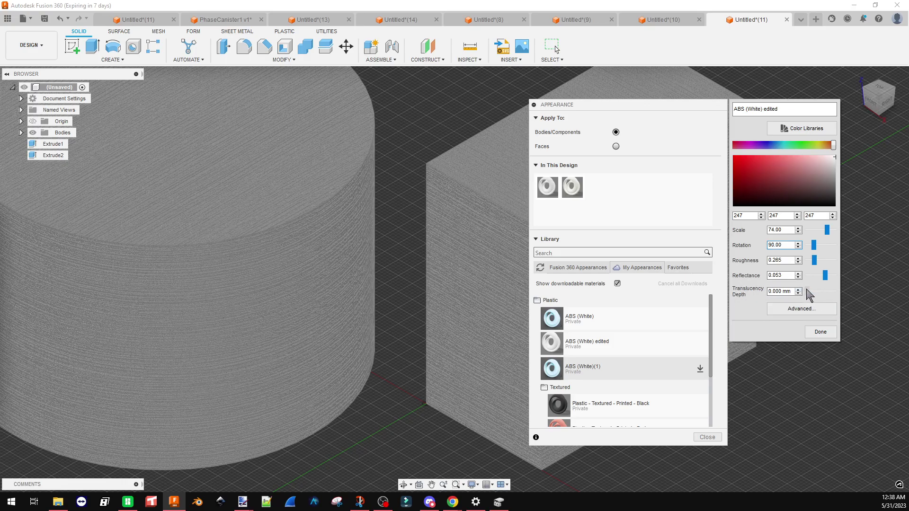
{"action": "left_click", "coordinate": [816, 331]}
- Switch to the Render workspace and start an in-canvas render of the cylinder and box
{"action": "left_click_drag", "start_coordinate": [648, 112], "coordinate": [828, 122]}
{"action": "left_click", "coordinate": [30, 45]}
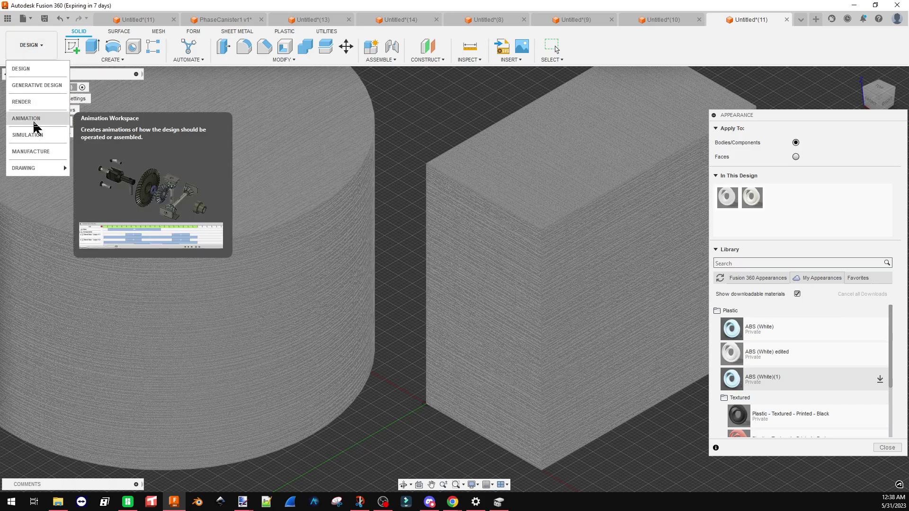
{"action": "left_click", "coordinate": [32, 102]}
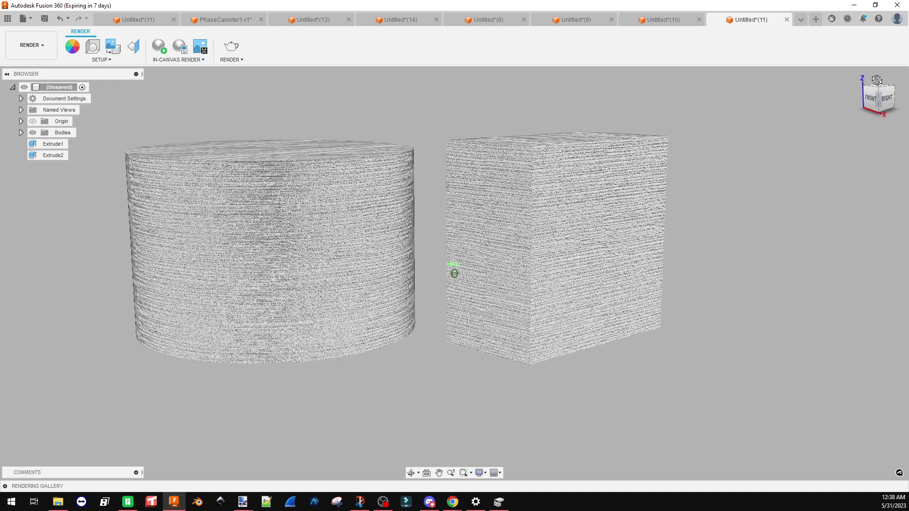
{"action": "scroll", "coordinate": [389, 139], "scroll_direction": "up", "scroll_amount": 2}
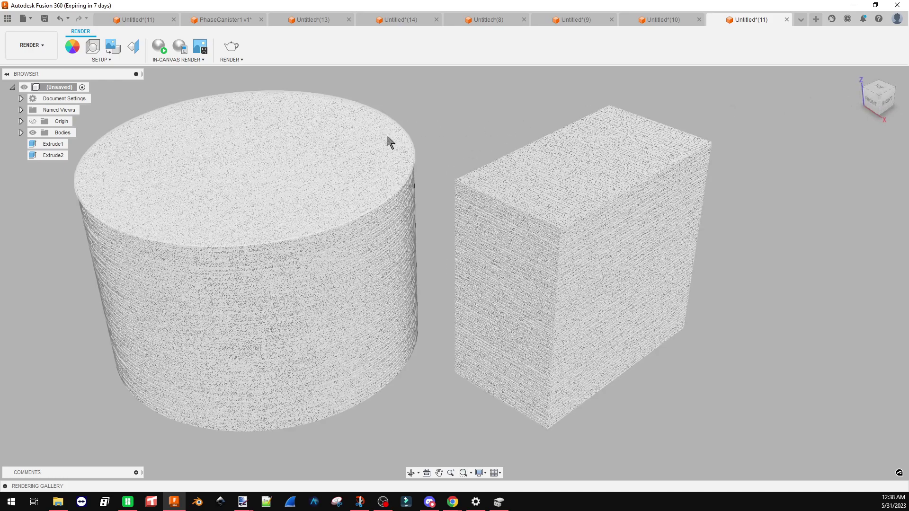
{"action": "left_click", "coordinate": [159, 45]}
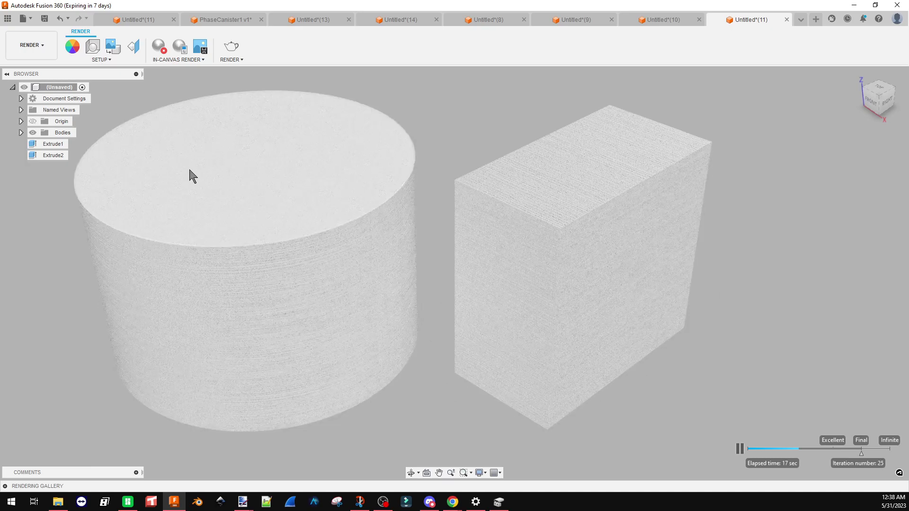
- Set the scene's exposure to 9.8 EV and its solid background colour to dark grey
{"action": "left_click", "coordinate": [98, 50]}
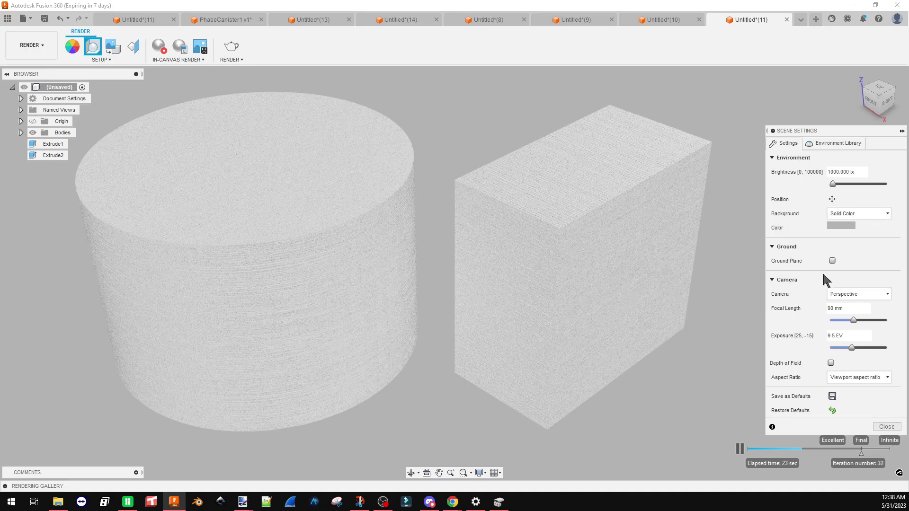
{"action": "left_click_drag", "start_coordinate": [851, 347], "coordinate": [853, 348]}
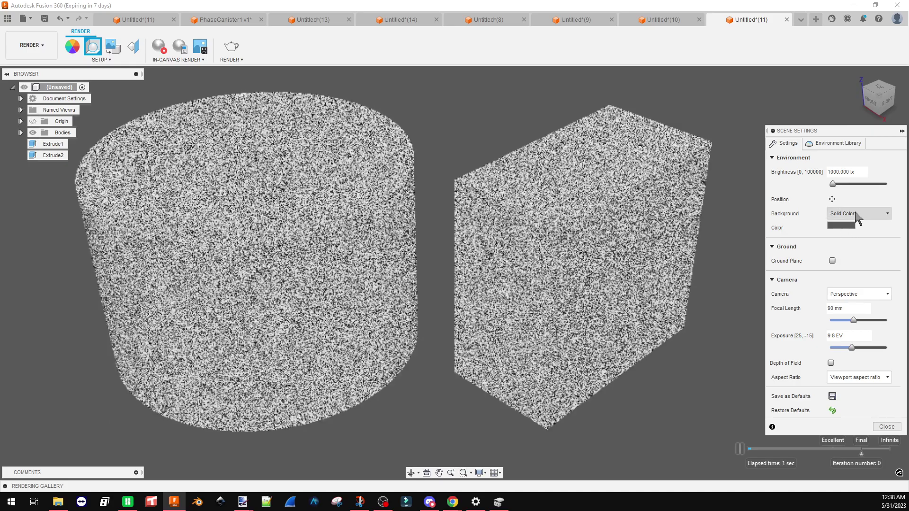
- Try Environment as the scene background, switch it back to Solid Color and close the scene settings
{"action": "left_click", "coordinate": [881, 214]}
{"action": "left_click", "coordinate": [855, 226]}
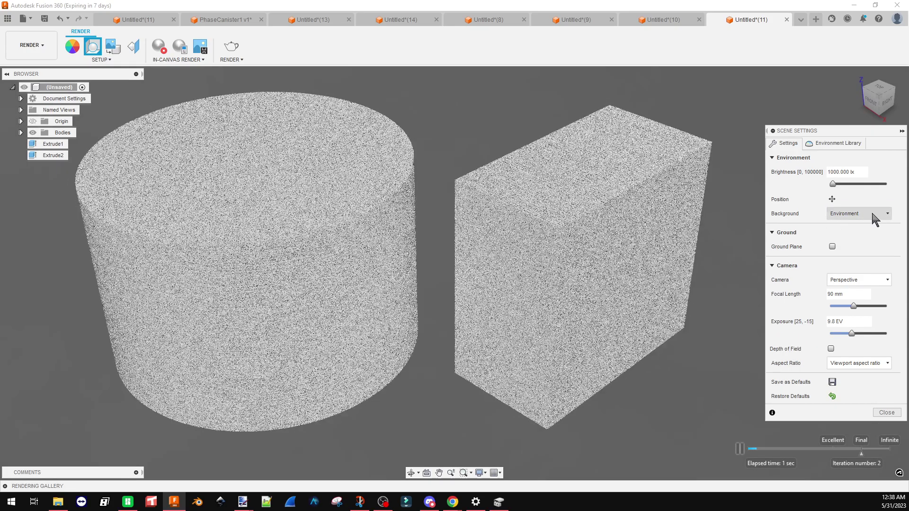
{"action": "mouse_move", "coordinate": [873, 99]}
{"action": "left_mouse_down"}
{"action": "mouse_move", "coordinate": [871, 81]}
{"action": "mouse_move", "coordinate": [877, 95]}
{"action": "left_mouse_up"}
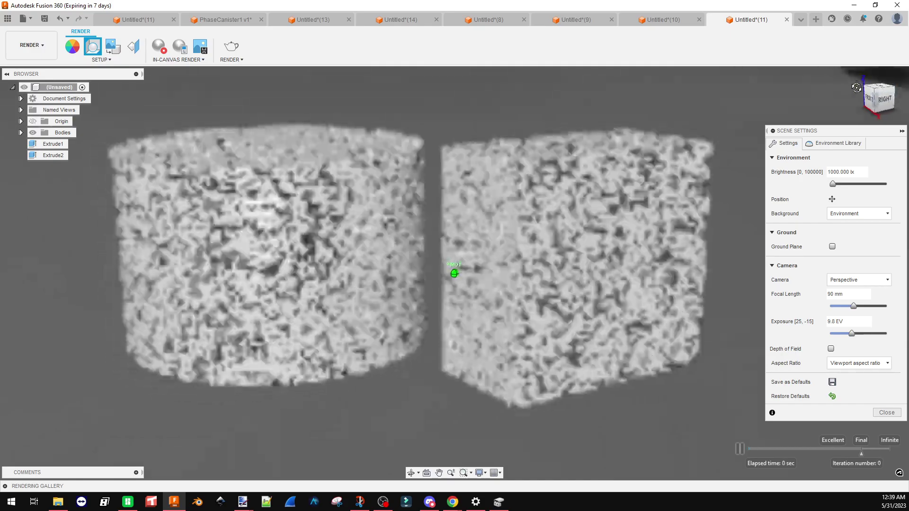
{"action": "left_click", "coordinate": [875, 215]}
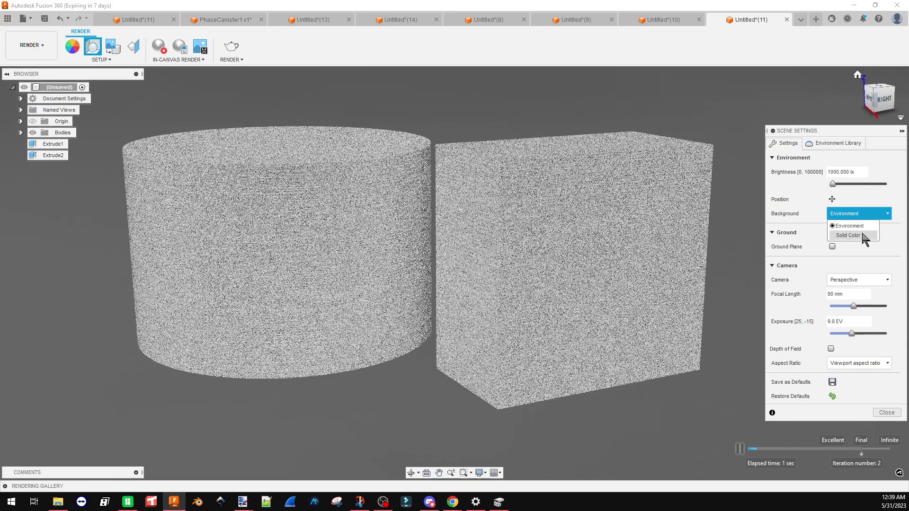
{"action": "left_click", "coordinate": [876, 234]}
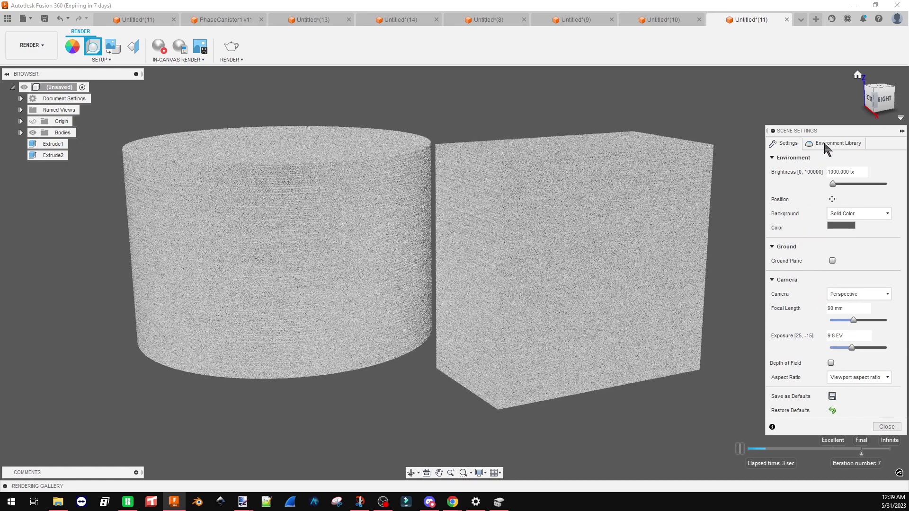
{"action": "left_click", "coordinate": [888, 427]}
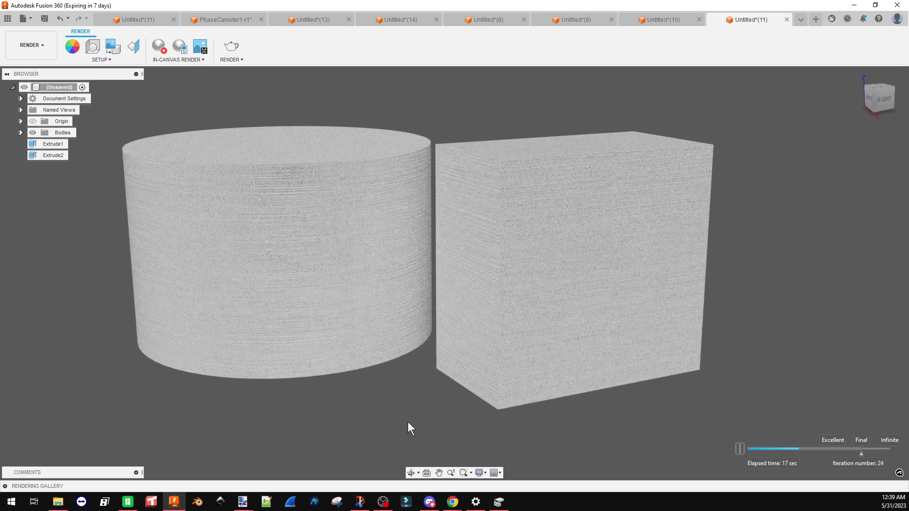
- View the bodies from the back and examine the settings of the Plastic - Textured - Regular (1) appearance
{"action": "mouse_move", "coordinate": [883, 99]}
{"action": "left_mouse_down"}
{"action": "mouse_move", "coordinate": [850, 106]}
{"action": "mouse_move", "coordinate": [869, 101]}
{"action": "left_mouse_up"}
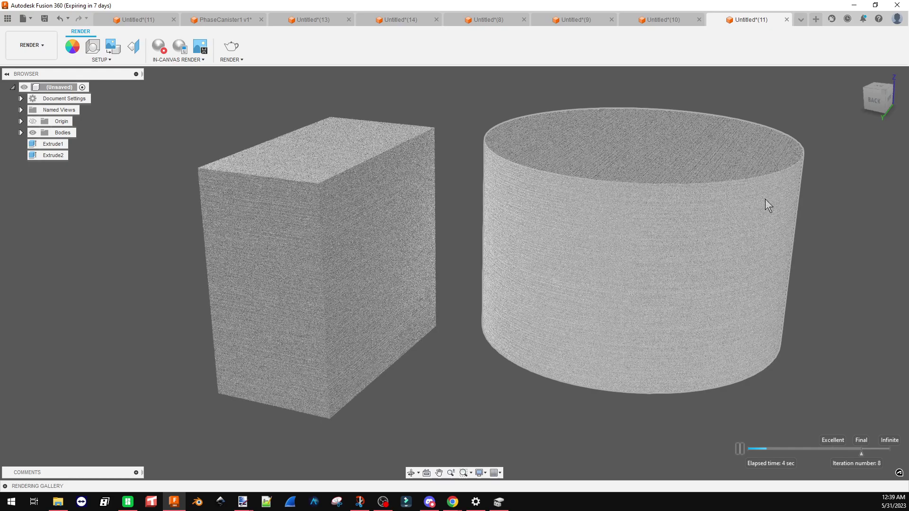
{"action": "key", "text": "a"}
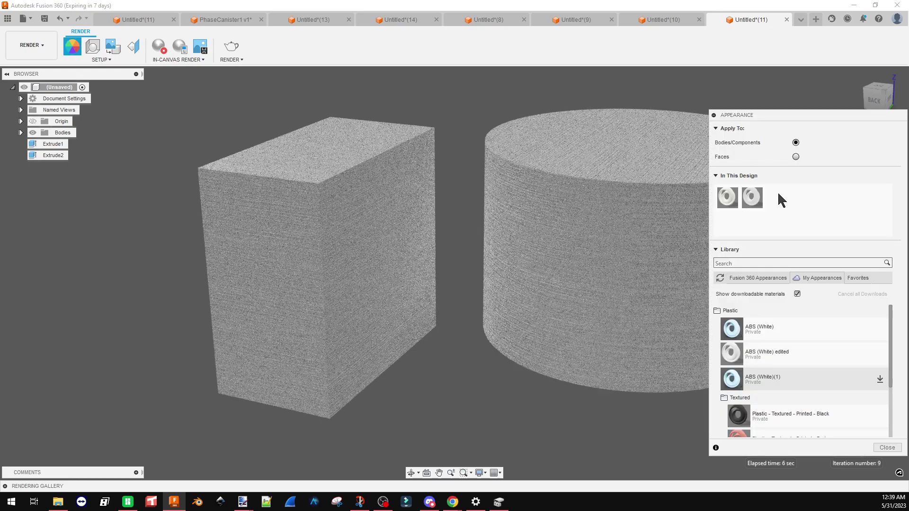
{"action": "right_click", "coordinate": [727, 197]}
{"action": "left_click", "coordinate": [742, 205]}
{"action": "left_click_drag", "start_coordinate": [775, 126], "coordinate": [580, 123]}
{"action": "right_click", "coordinate": [533, 195]}
{"action": "left_click", "coordinate": [553, 200]}
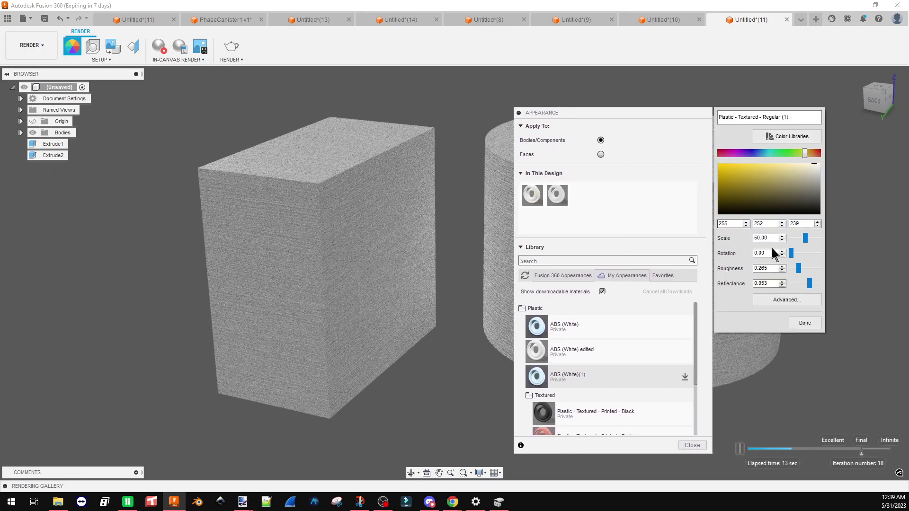
{"action": "left_click", "coordinate": [805, 323]}
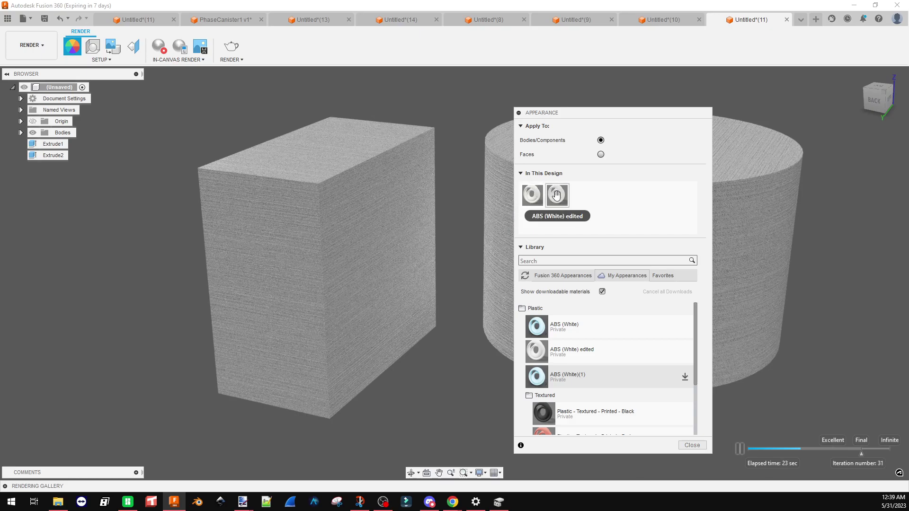
- Start copying the ABS (White) edited appearance to My Appearances and cancel the copy
{"action": "right_click", "coordinate": [556, 195]}
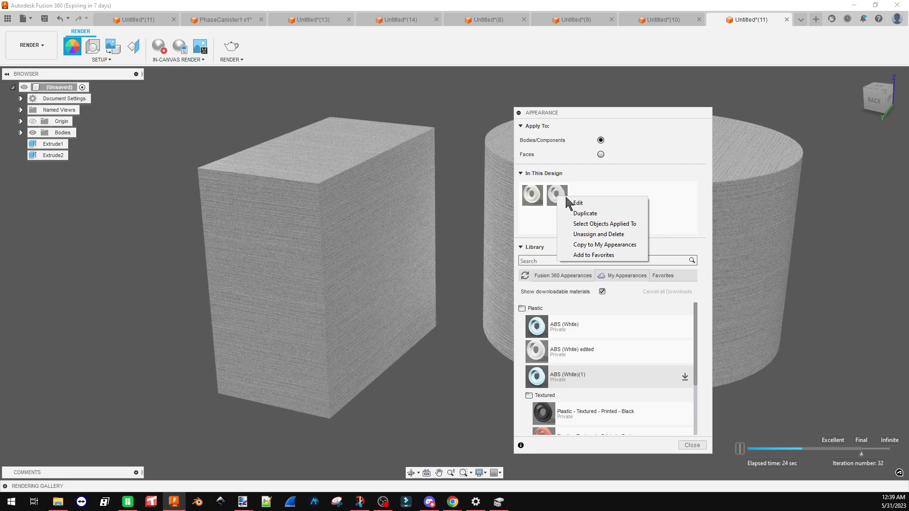
{"action": "left_click", "coordinate": [600, 245]}
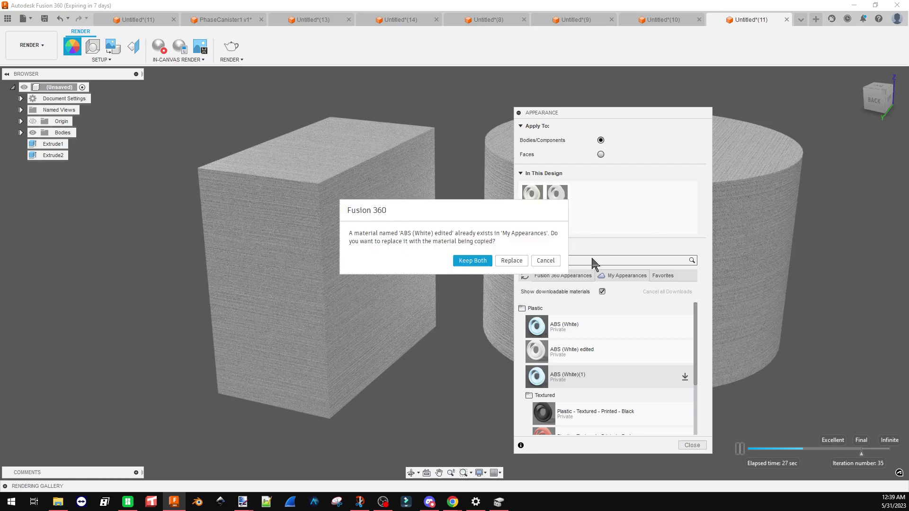
{"action": "left_click", "coordinate": [545, 260]}
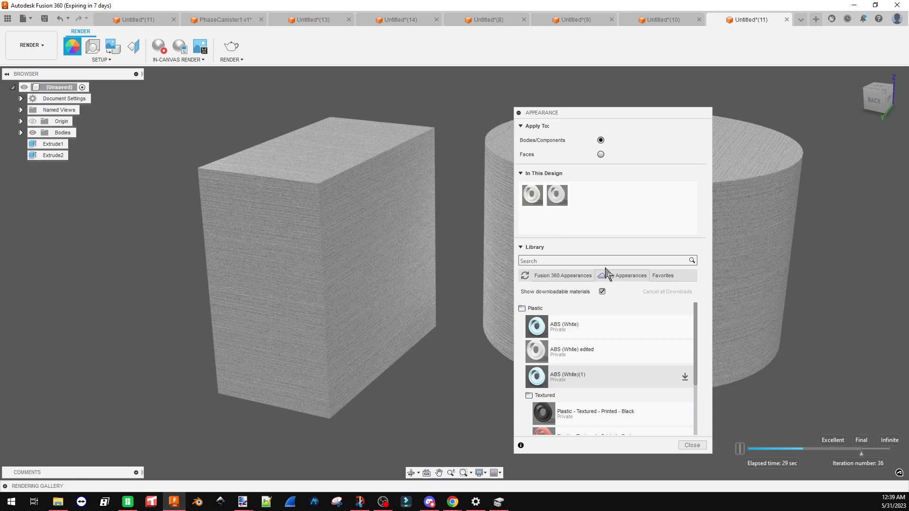
- Apply the Plastic - Textured - Printed - Red appearance to the box and set its scale to 78 and rotation to 90
{"action": "scroll", "coordinate": [568, 405], "scroll_direction": "down", "scroll_amount": 2}
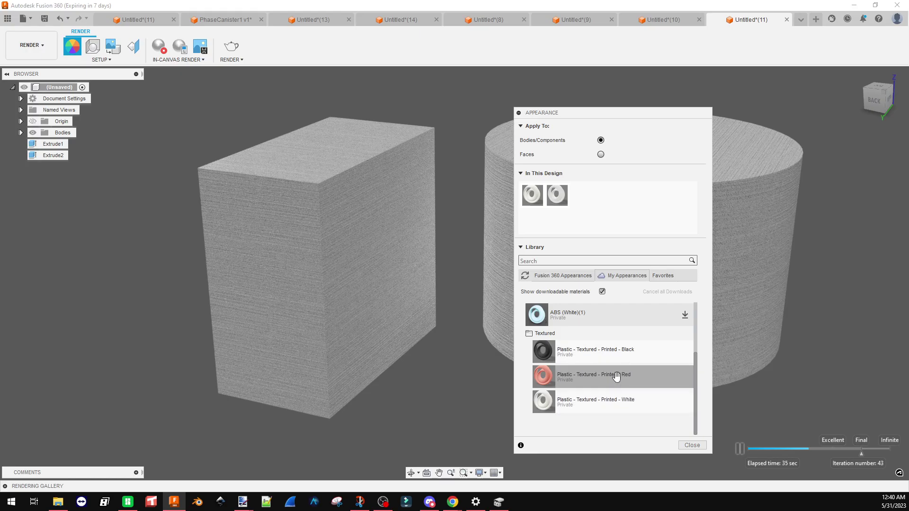
{"action": "left_click_drag", "start_coordinate": [586, 378], "coordinate": [385, 334]}
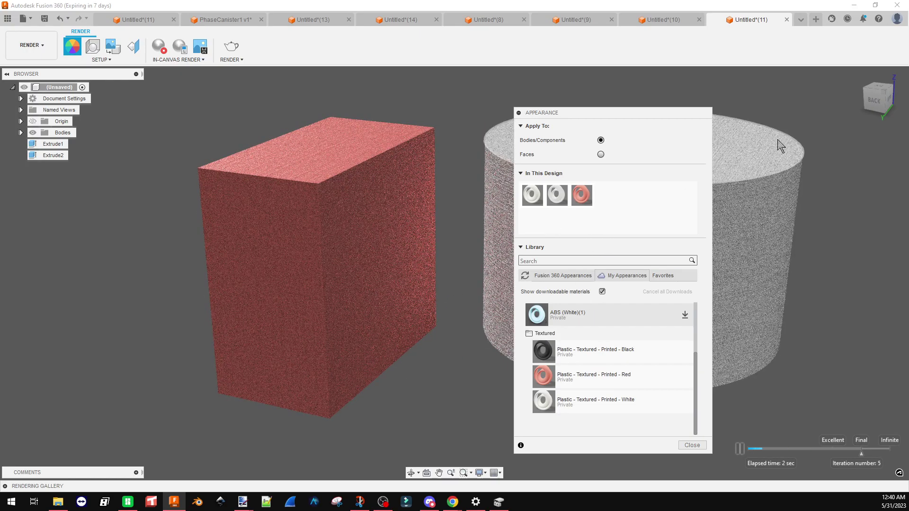
{"action": "right_click", "coordinate": [583, 200]}
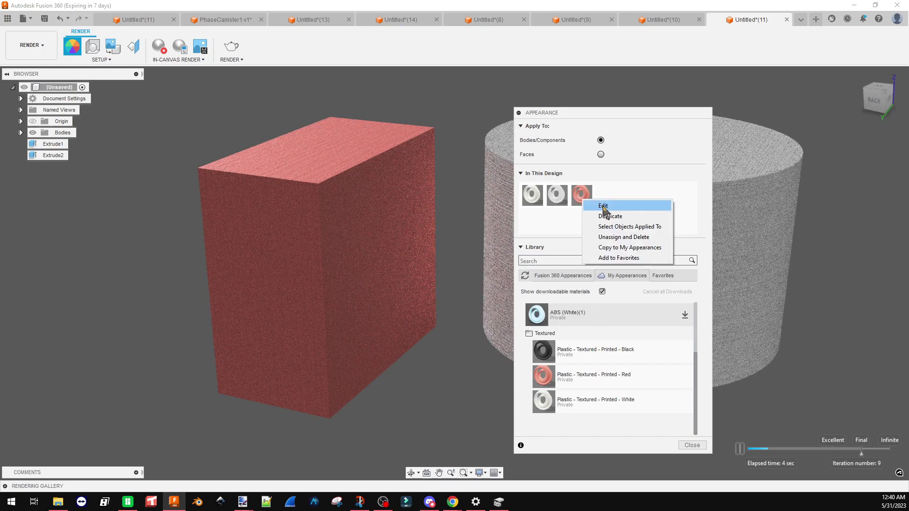
{"action": "left_click", "coordinate": [603, 207]}
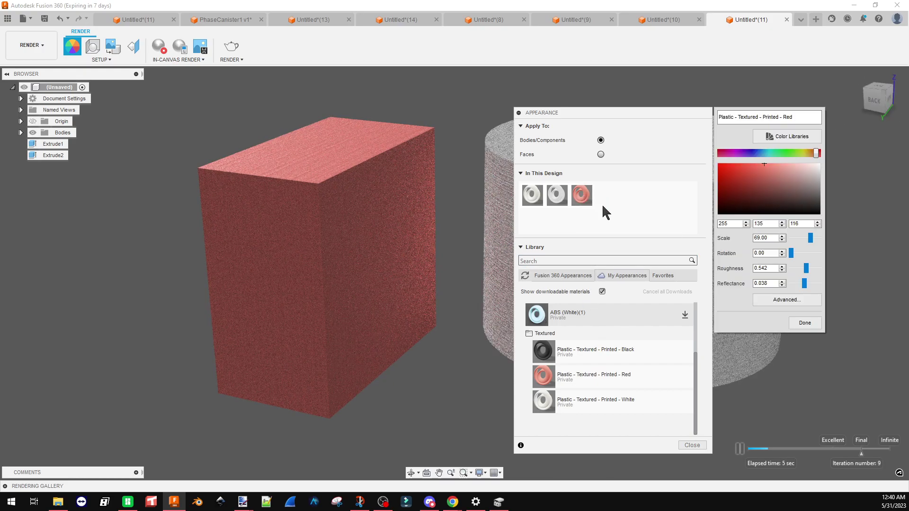
{"action": "left_click", "coordinate": [812, 238]}
{"action": "type", "text": "90"}
{"action": "key", "text": "Return"}
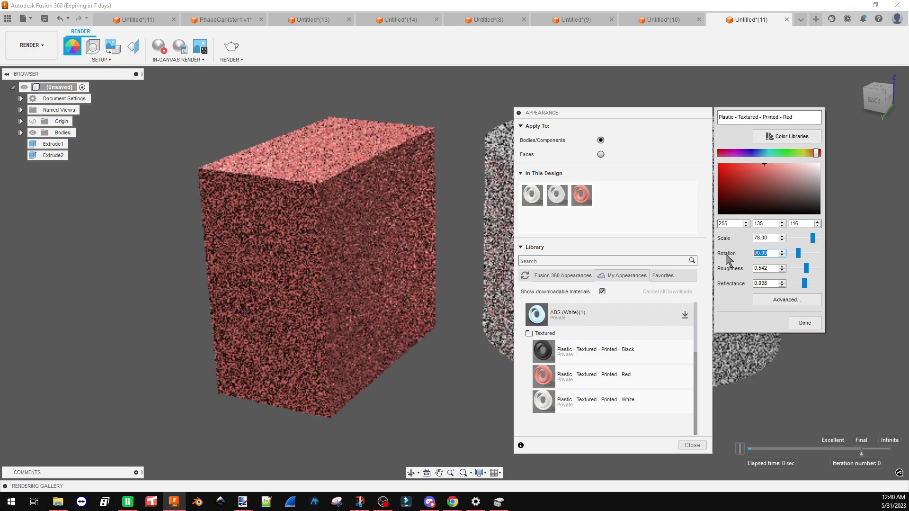
{"action": "left_click", "coordinate": [805, 325]}
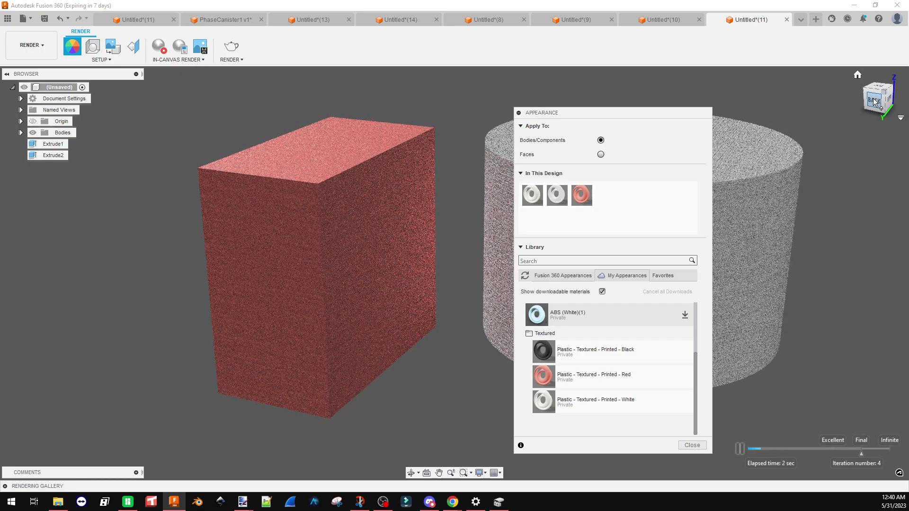
- View the rendered cylinder and red box from the right side and close the Appearance dialog
{"action": "left_click_drag", "start_coordinate": [877, 100], "coordinate": [902, 101]}
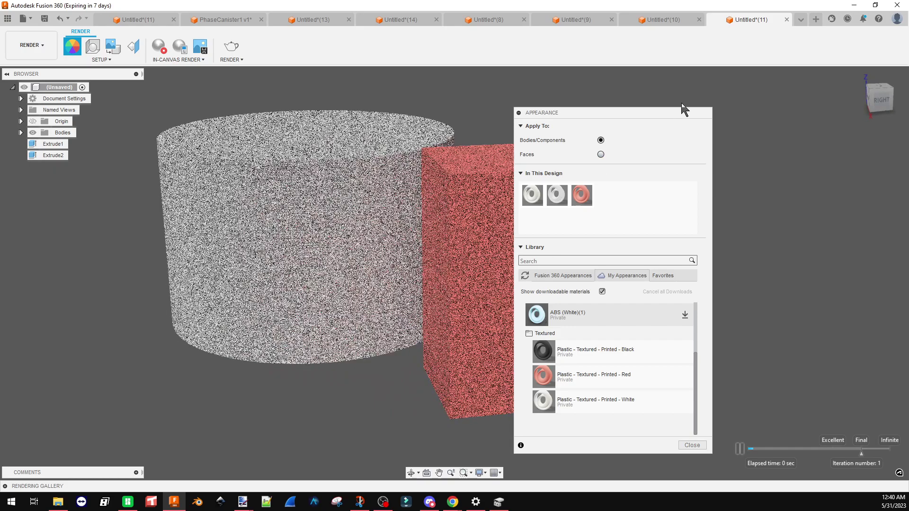
{"action": "left_click_drag", "start_coordinate": [685, 113], "coordinate": [894, 93]}
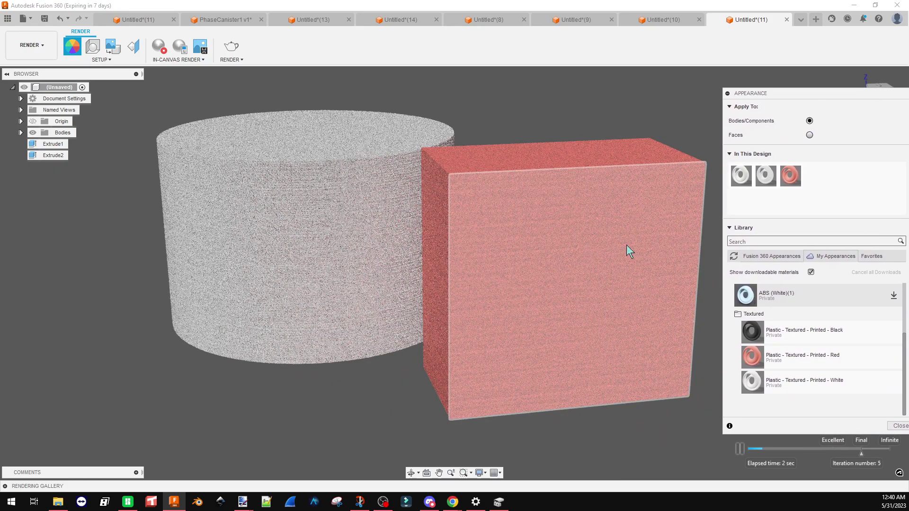
{"action": "left_click", "coordinate": [899, 426]}
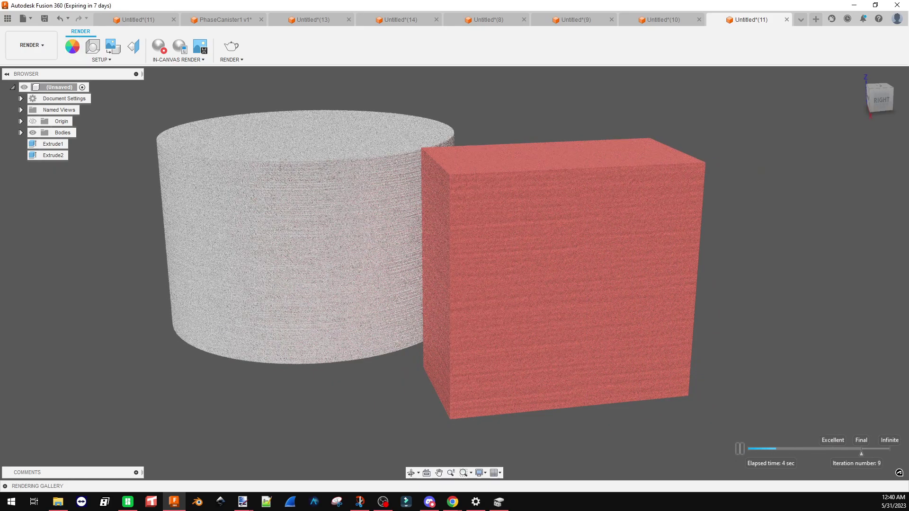